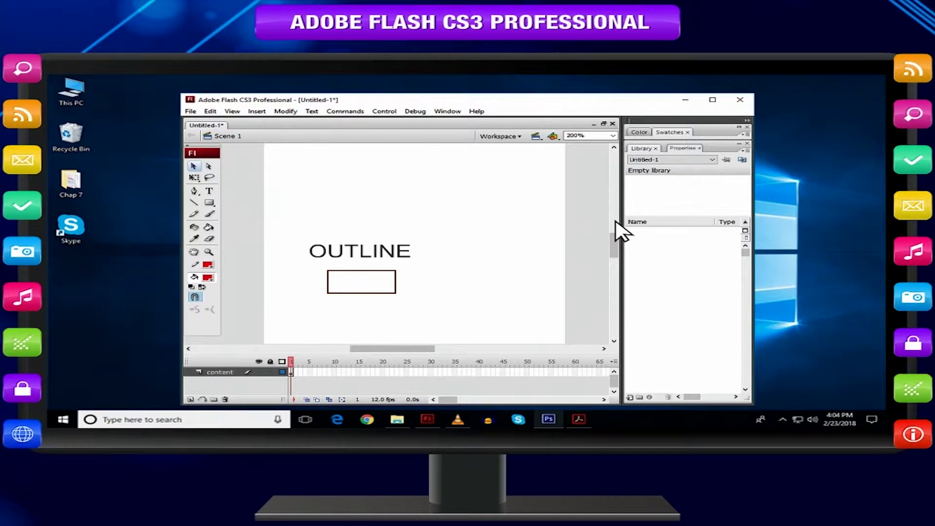
Draw a red horizontal line, a red-outlined rectangle and an oval beside it
click(194, 202)
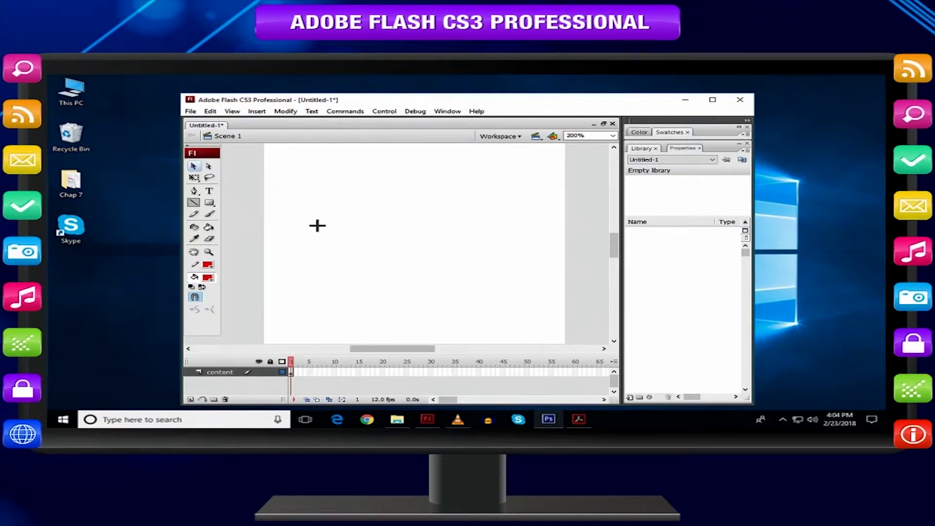
drag(332, 227, 488, 227)
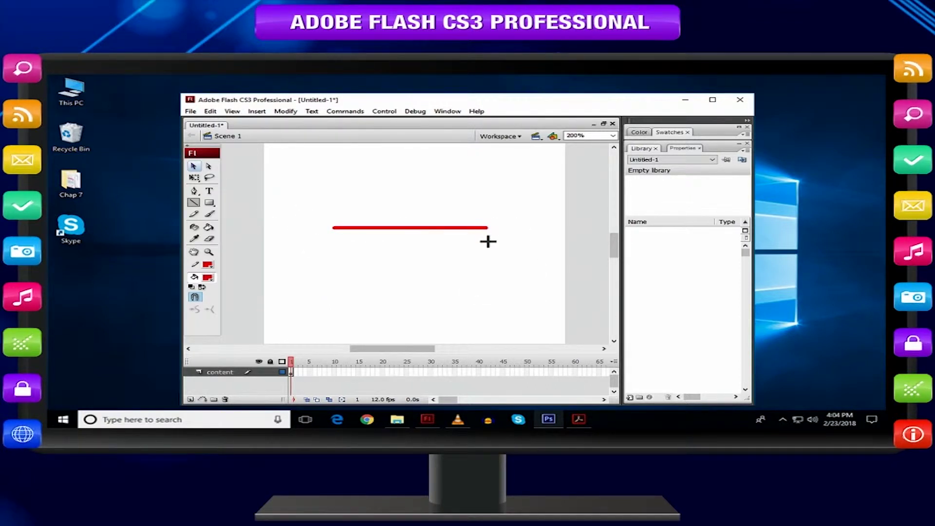
click(209, 202)
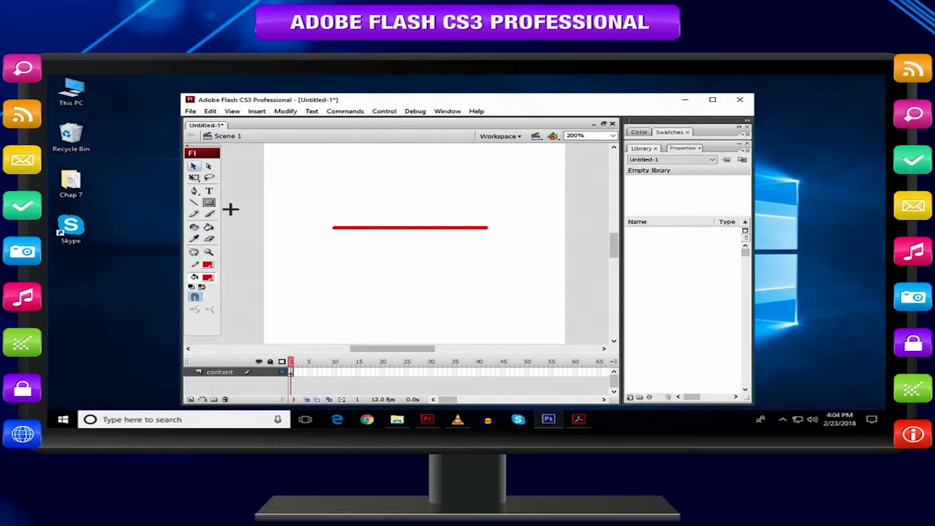
drag(278, 262, 423, 319)
key(o)
drag(453, 258, 545, 326)
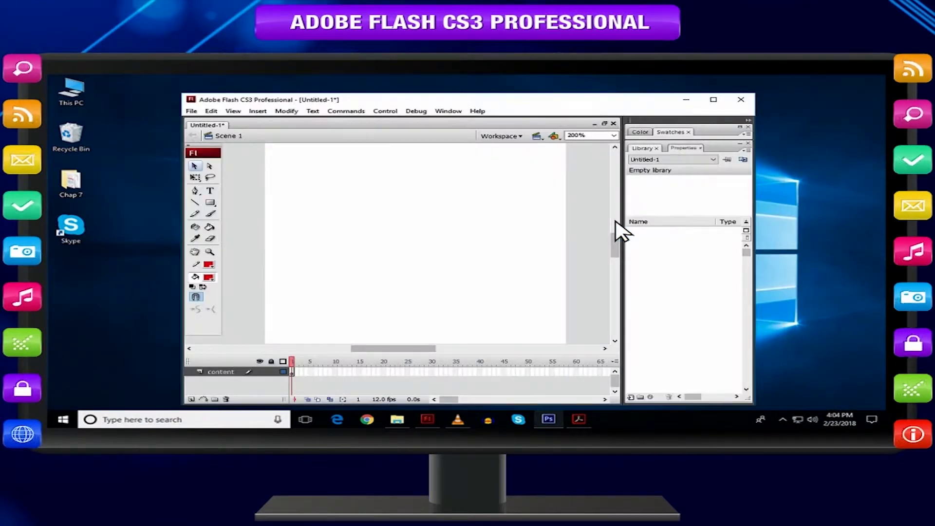
Sketch a freehand pencil stroke and a straight vertical line, then set the pencil to Ink mode
click(195, 213)
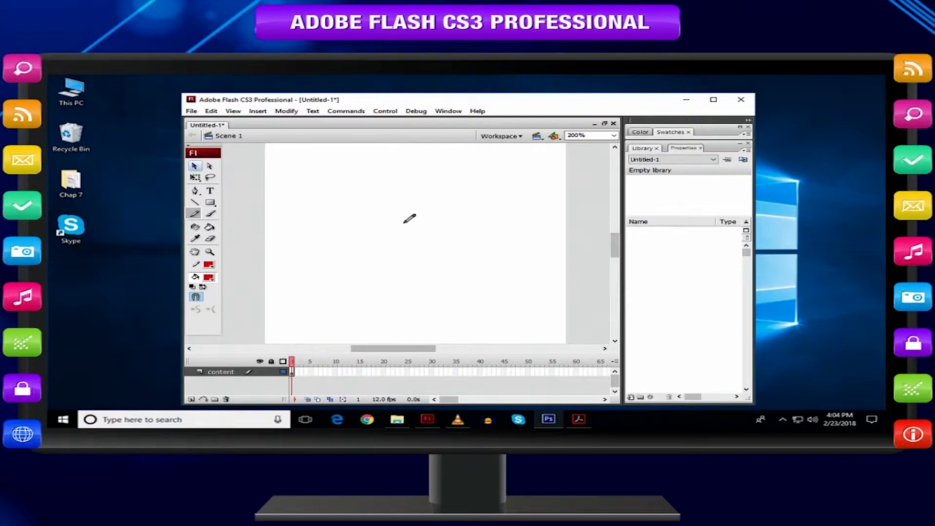
drag(400, 222, 445, 250)
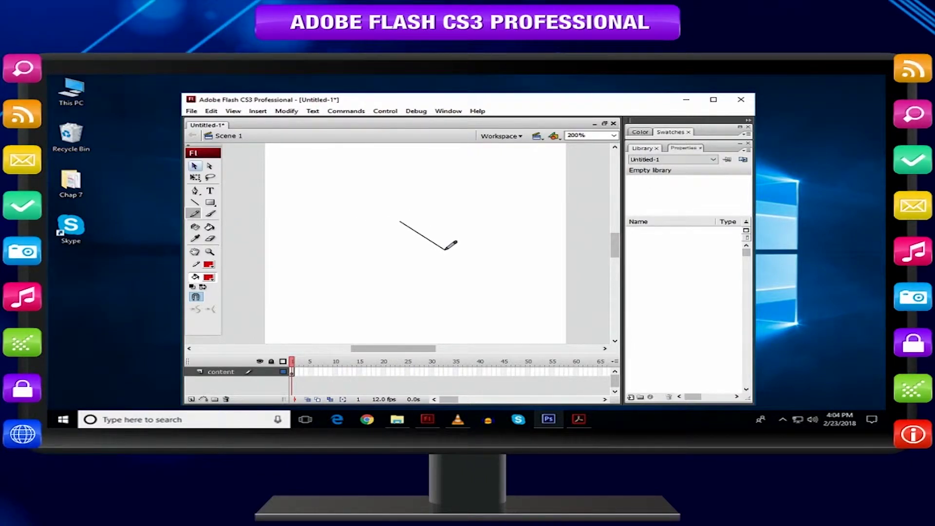
key(shift)
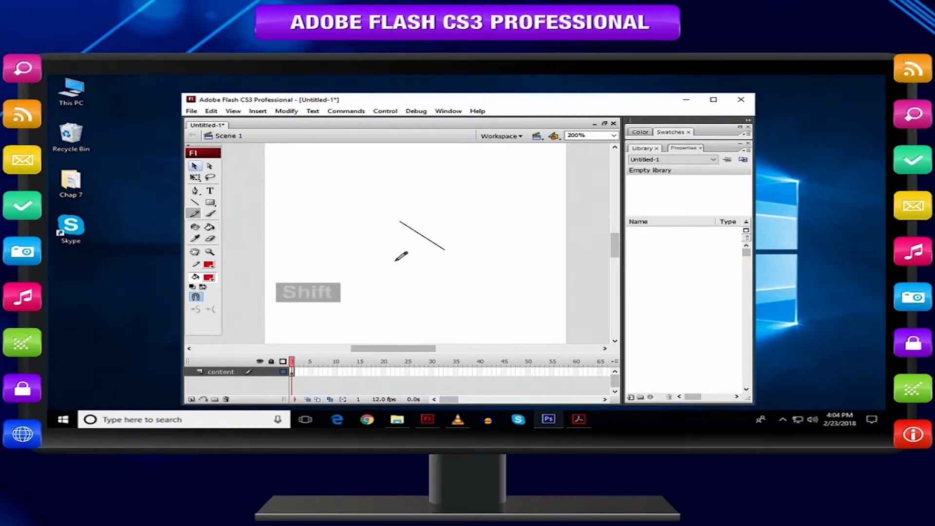
drag(395, 261, 395, 322)
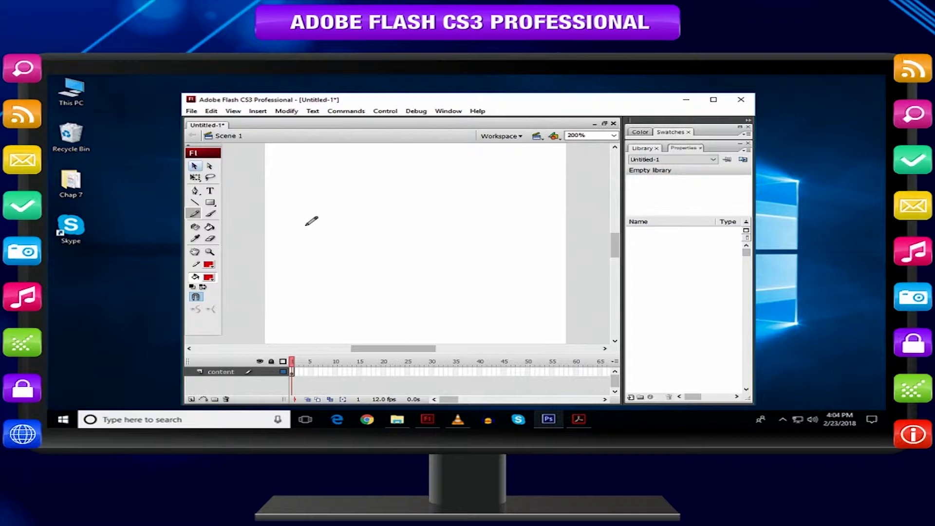
click(194, 214)
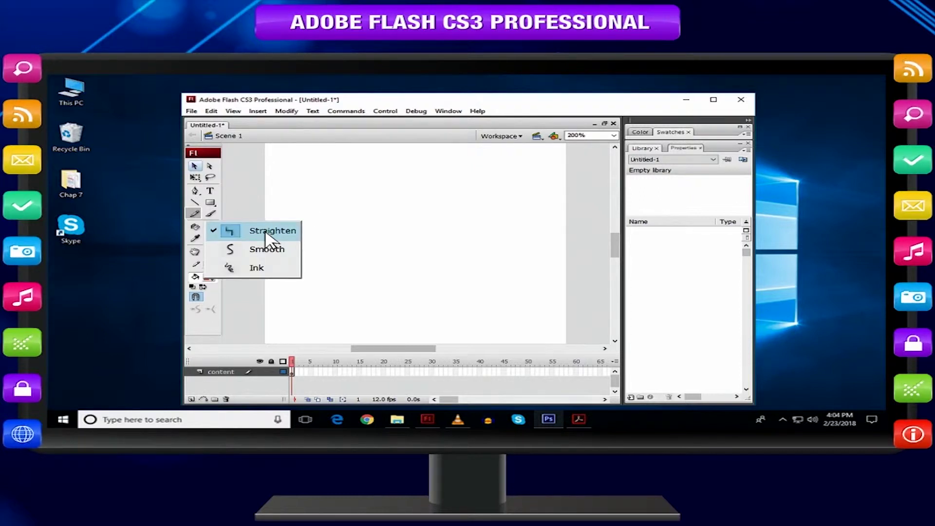
click(263, 271)
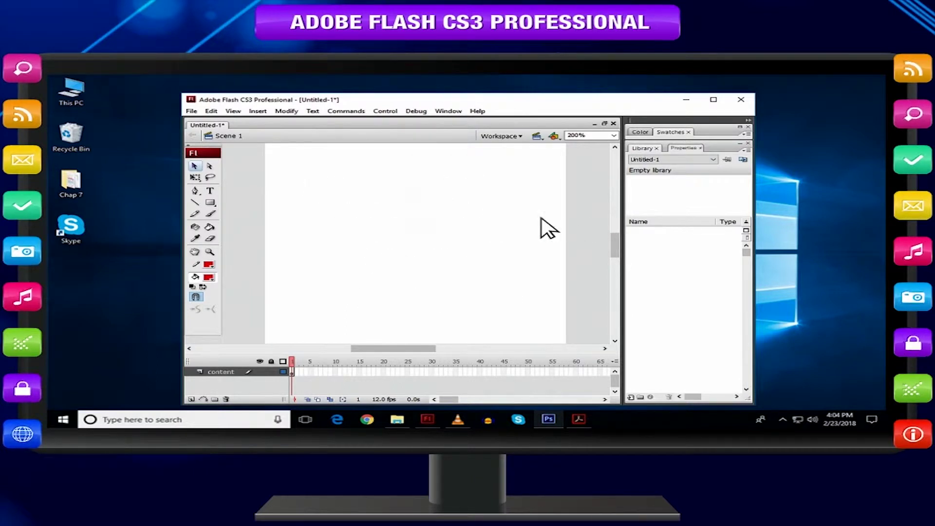
Draw a slanted and a Shift-constrained horizontal red line, then select all strokes with Ctrl+A
click(195, 202)
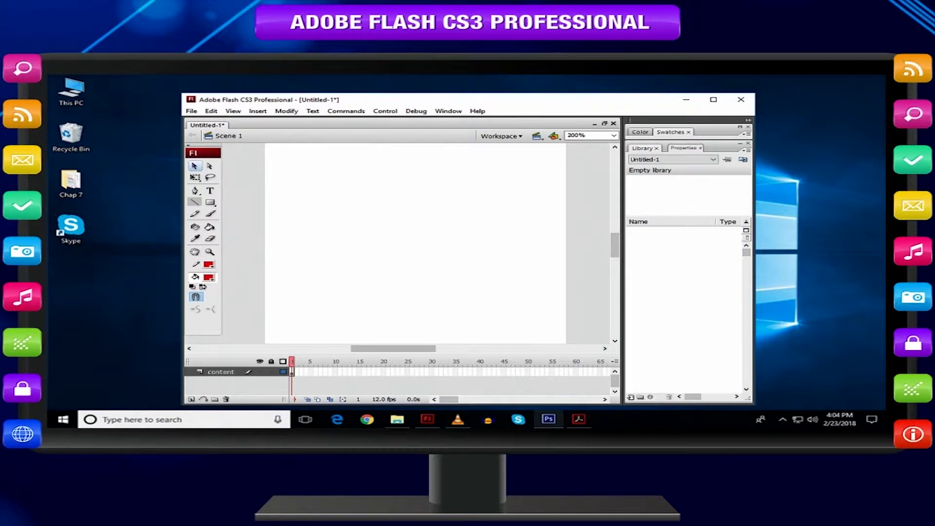
drag(367, 215, 473, 245)
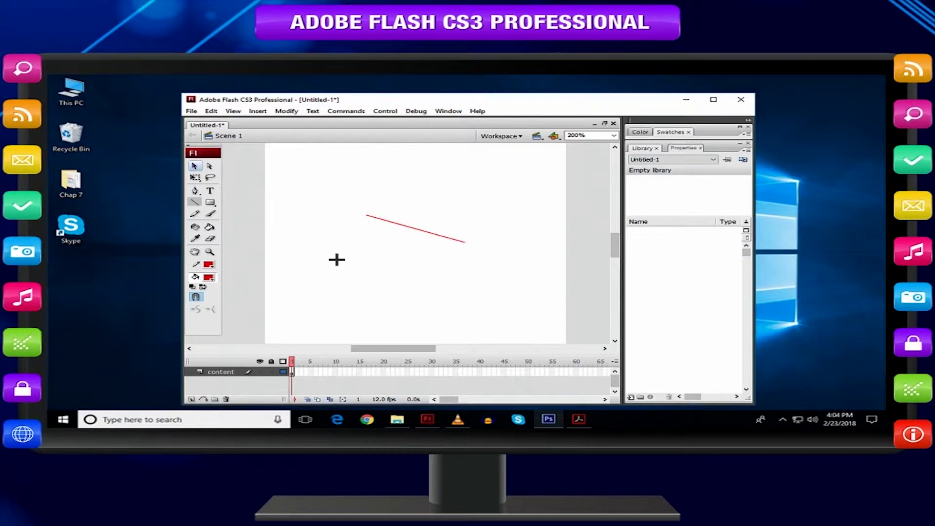
key(shift)
drag(337, 260, 544, 261)
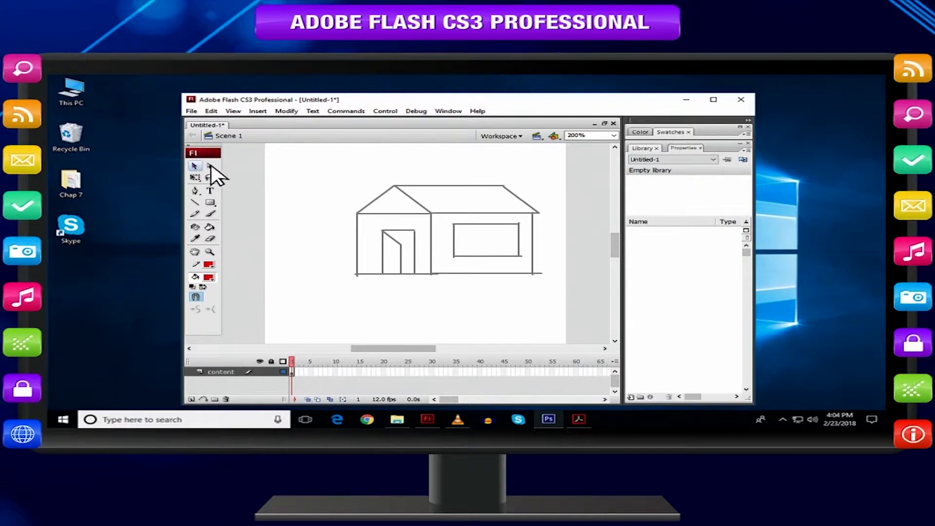
key(ctrl+a)
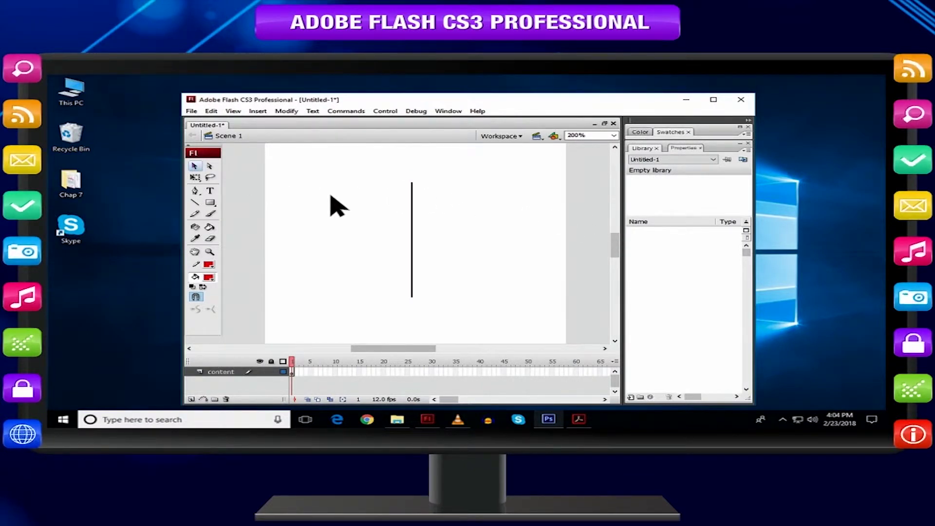
click(412, 222)
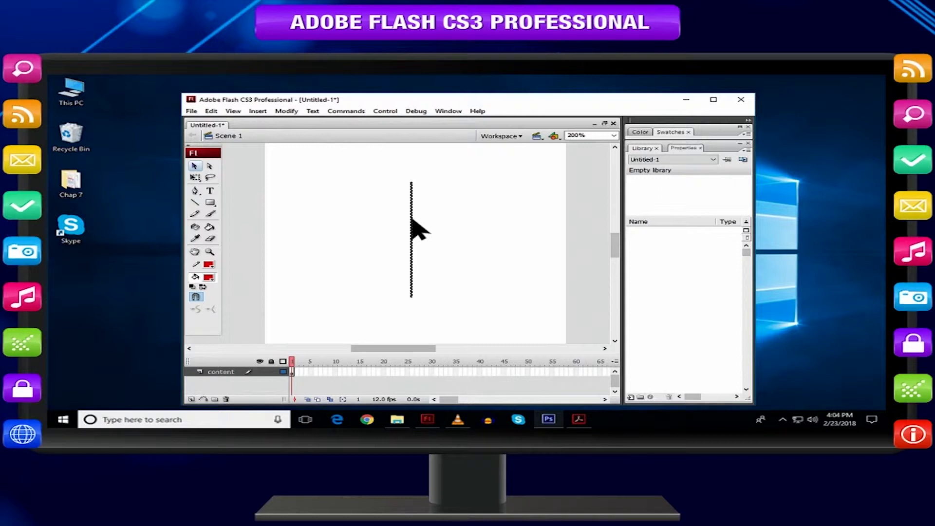
drag(412, 221, 494, 222)
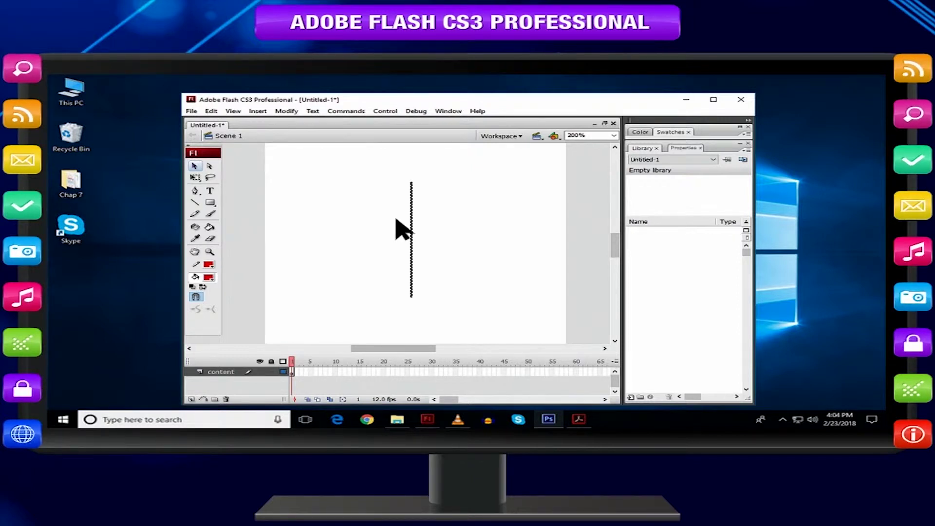
Deselect the vertical line and drag its middle to bend it into a curve
click(345, 220)
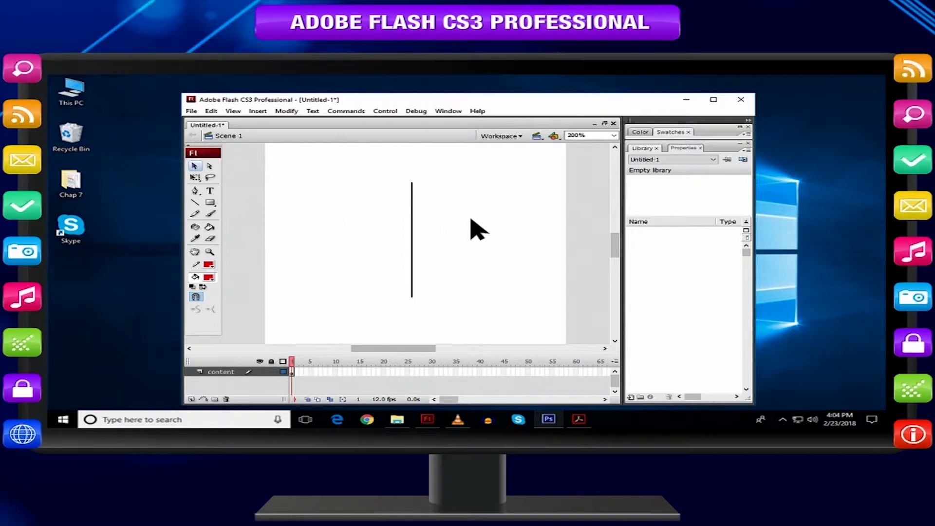
drag(412, 239, 462, 238)
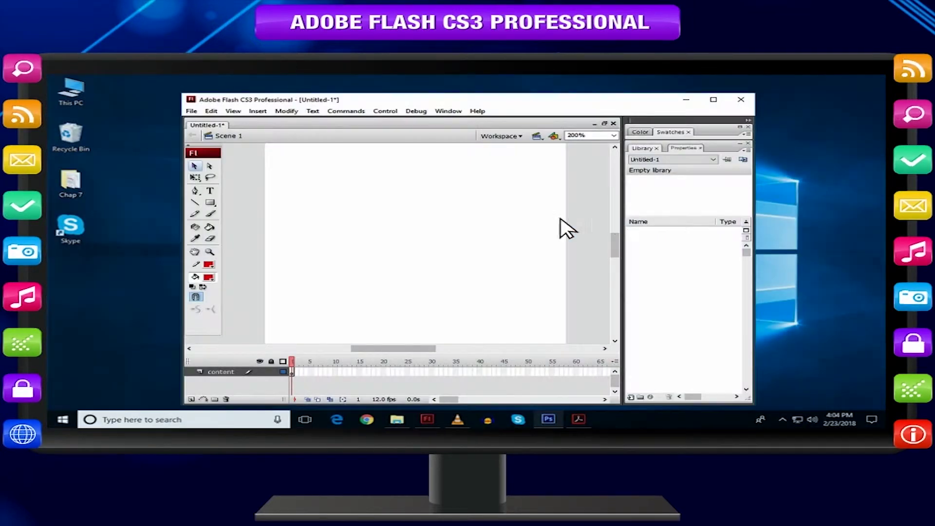
click(212, 204)
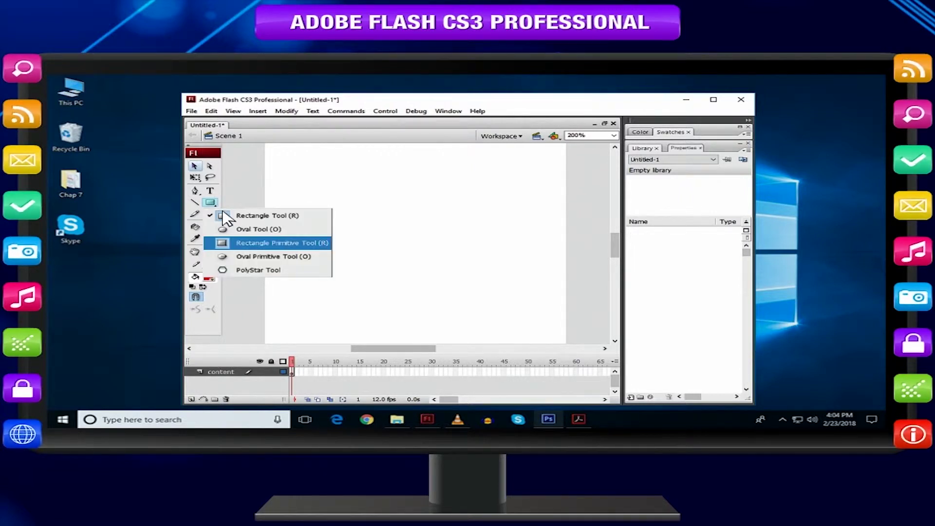
click(263, 248)
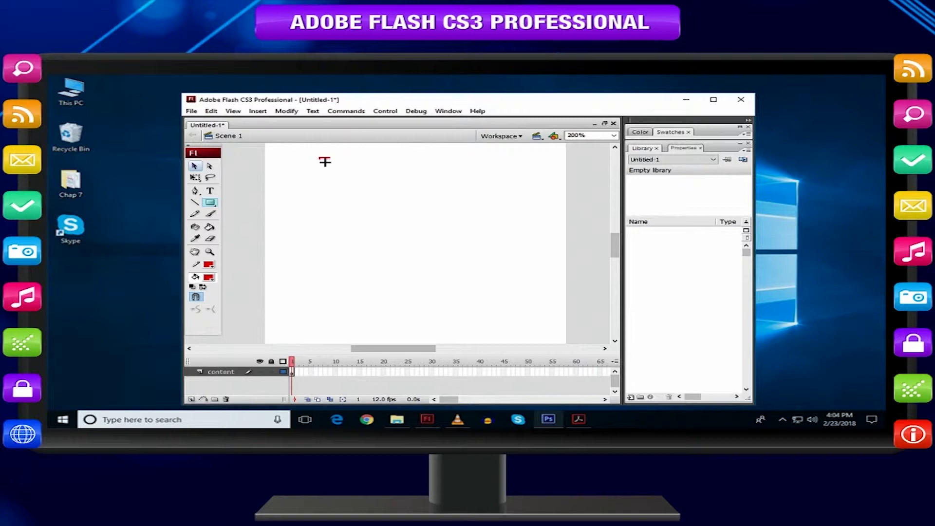
drag(320, 157, 475, 242)
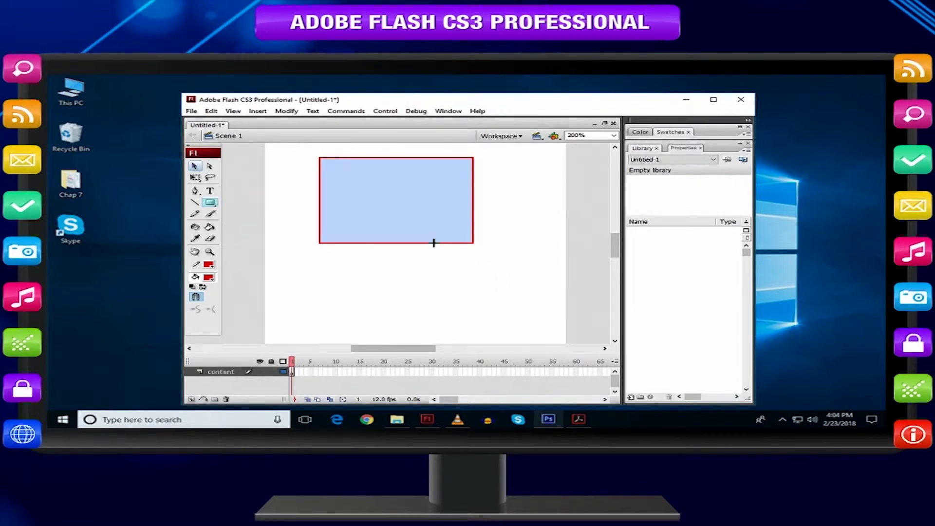
key(shift)
drag(409, 273, 492, 335)
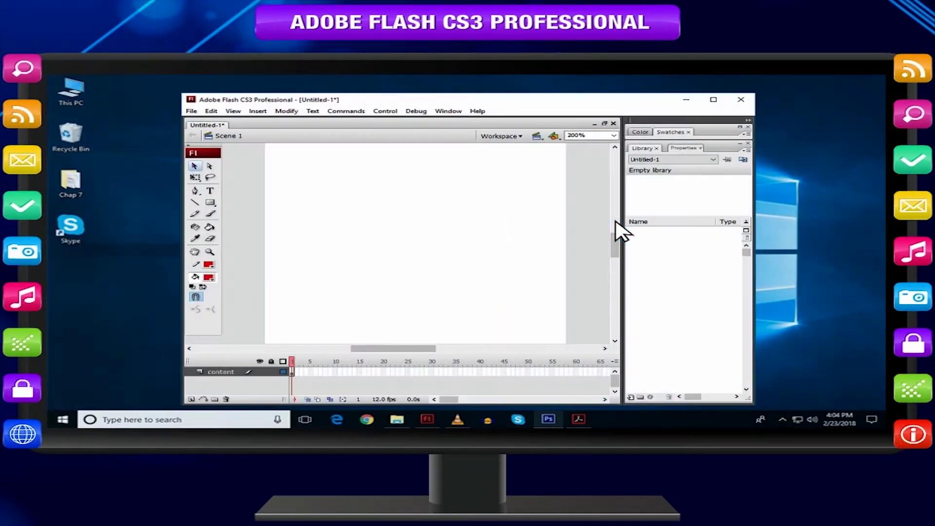
click(213, 203)
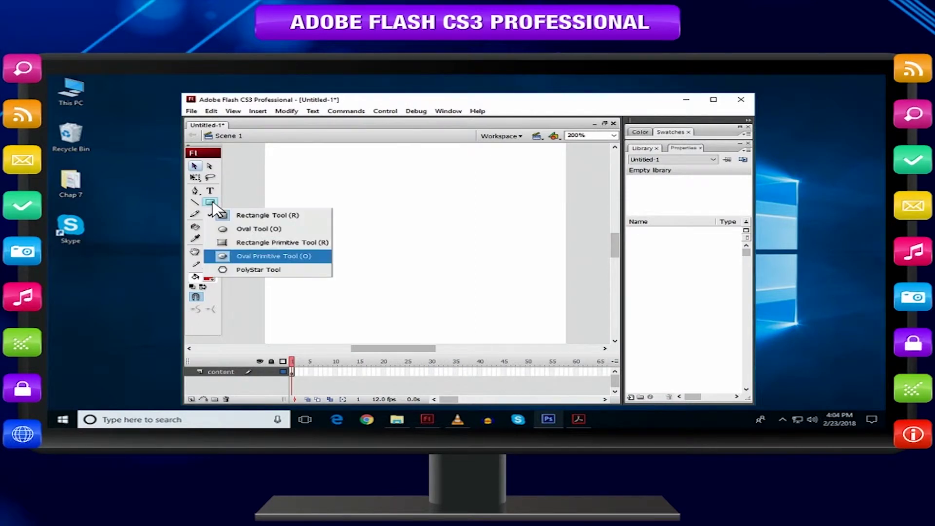
click(265, 256)
drag(381, 200, 469, 278)
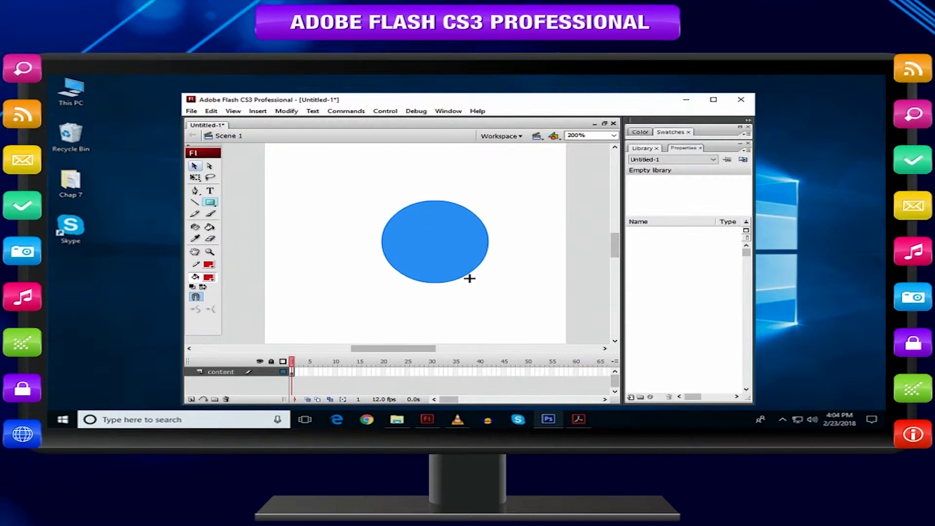
key(shift)
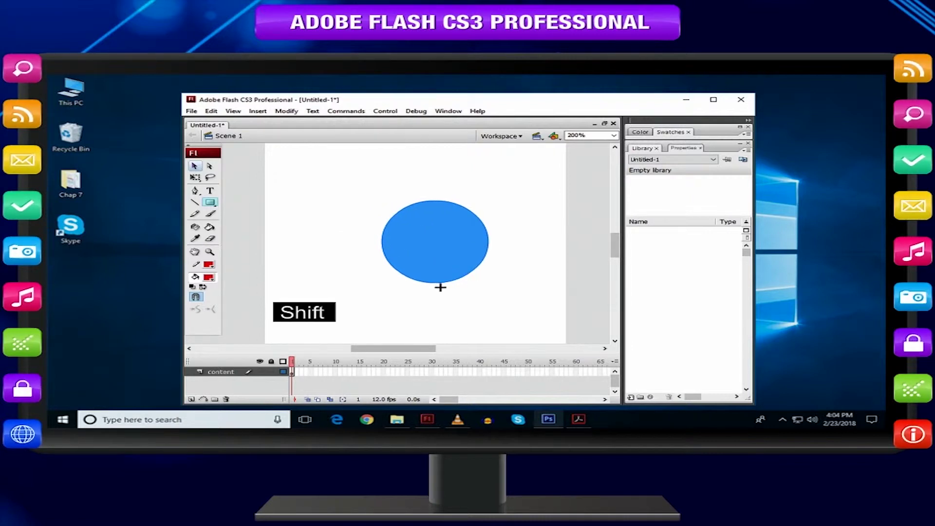
drag(398, 289, 465, 339)
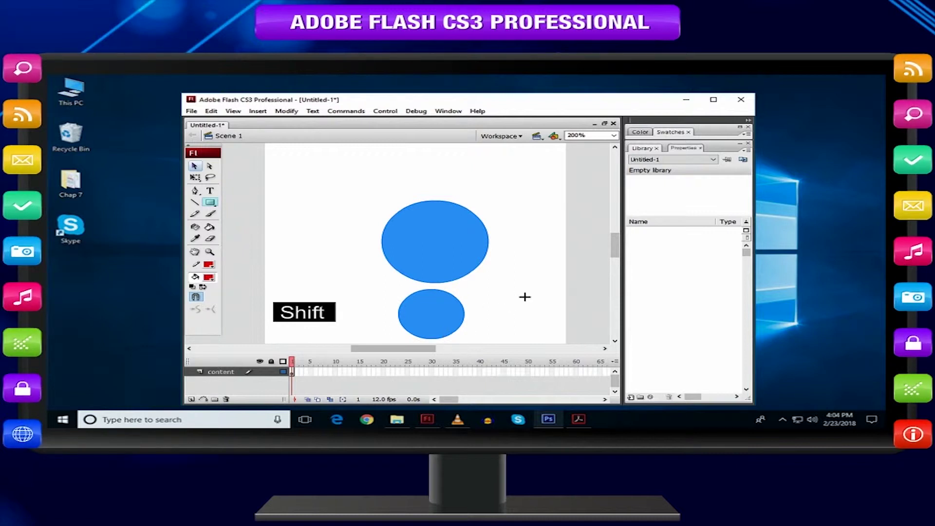
key(ctrl+F3)
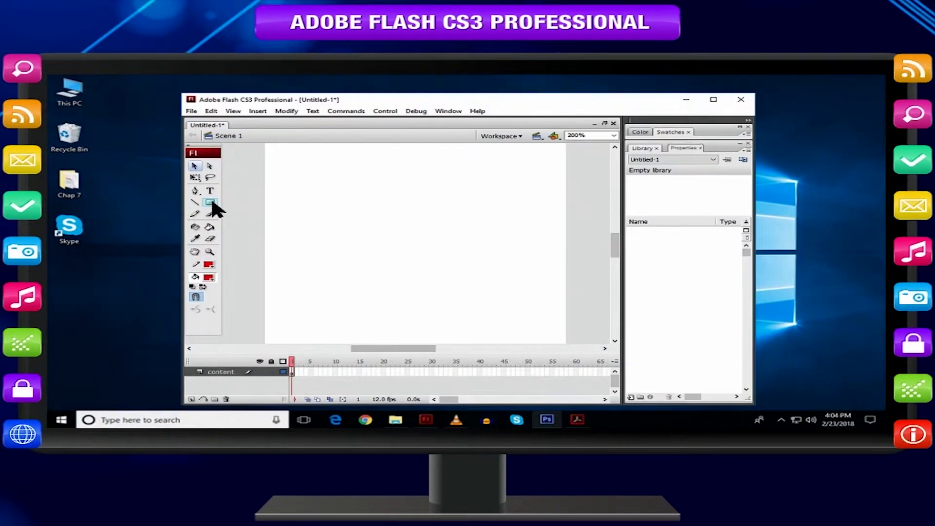
Draw a red pentagon outline with the PolyStar tool after confirming its settings
click(211, 203)
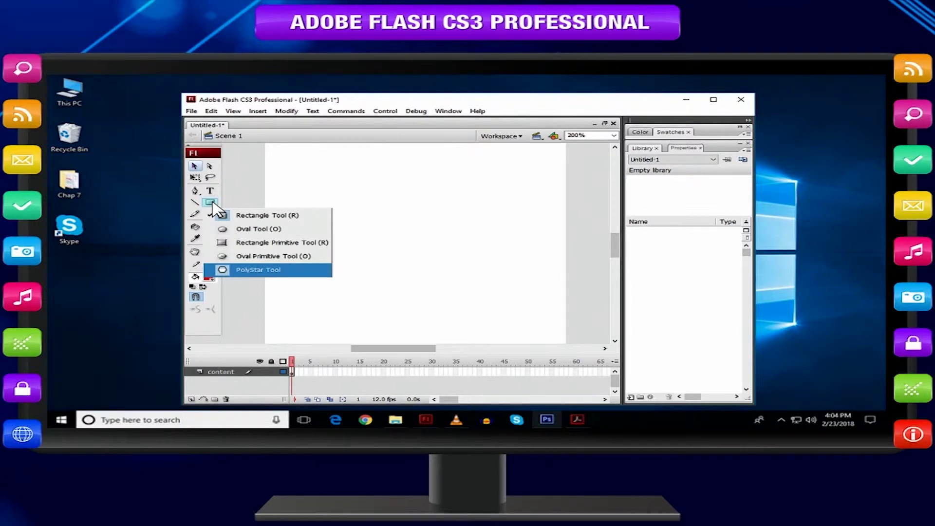
click(260, 271)
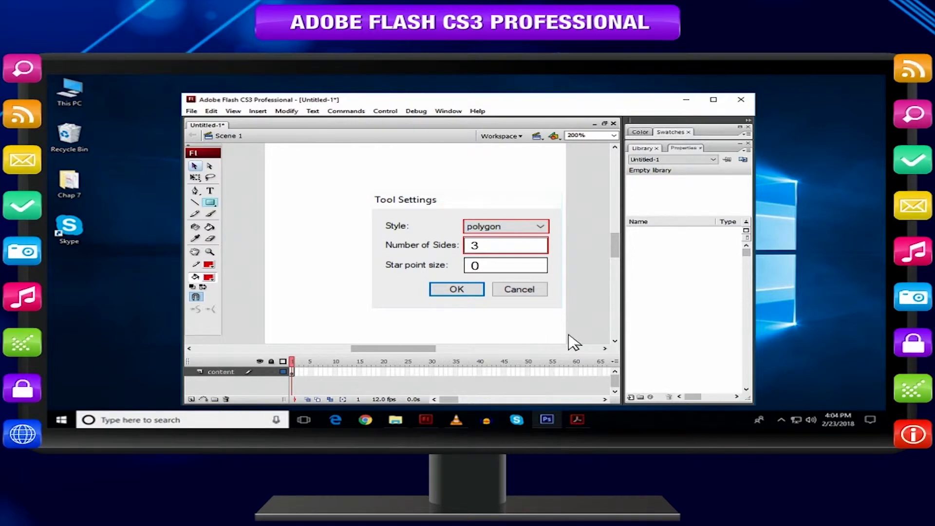
click(466, 291)
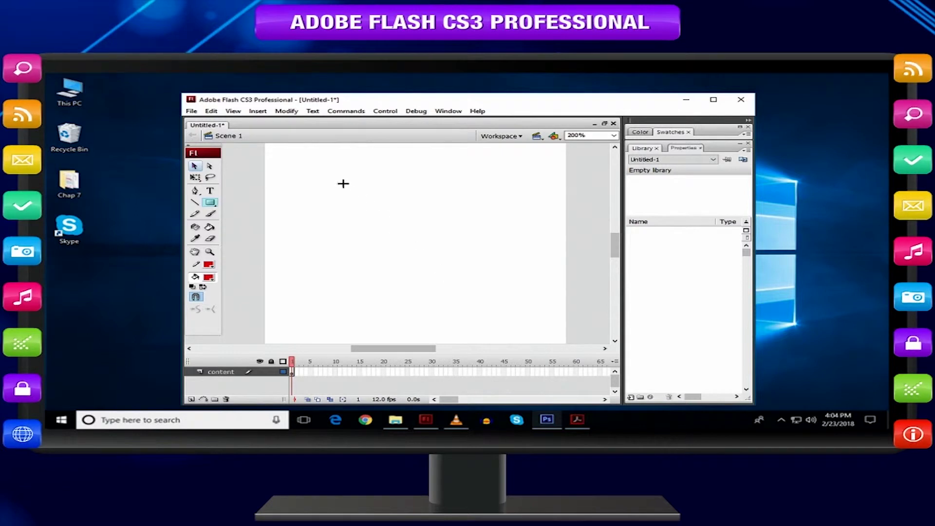
drag(326, 165, 456, 278)
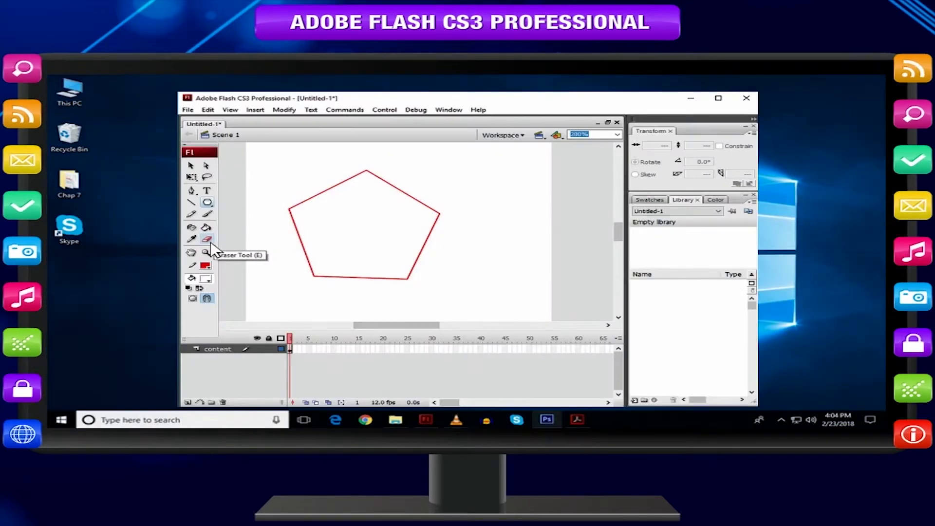
click(210, 241)
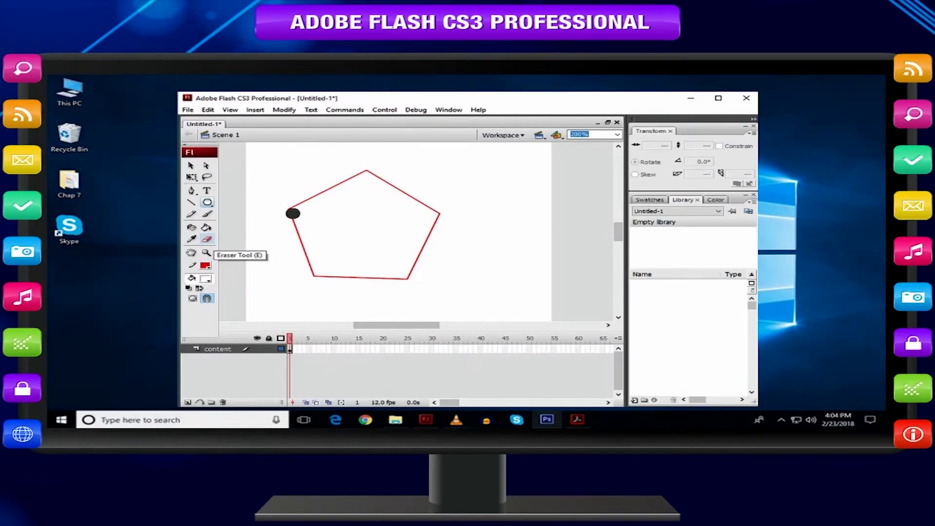
mouse_move(375, 184)
mouse_down()
mouse_move(416, 197)
mouse_move(463, 238)
mouse_up()
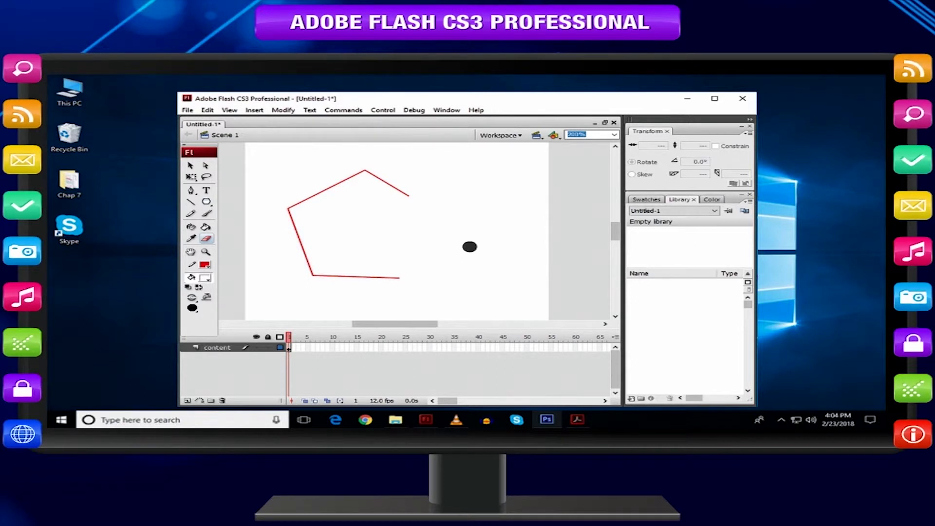
key(ctrl+a)
key(Delete)
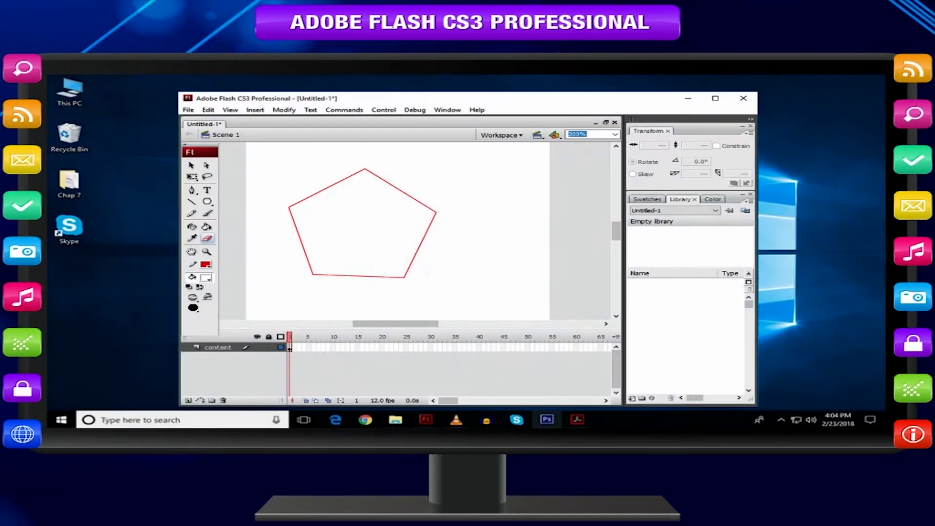
Recolour the pentagon's outline green with the Ink Bottle tool
click(192, 227)
click(205, 264)
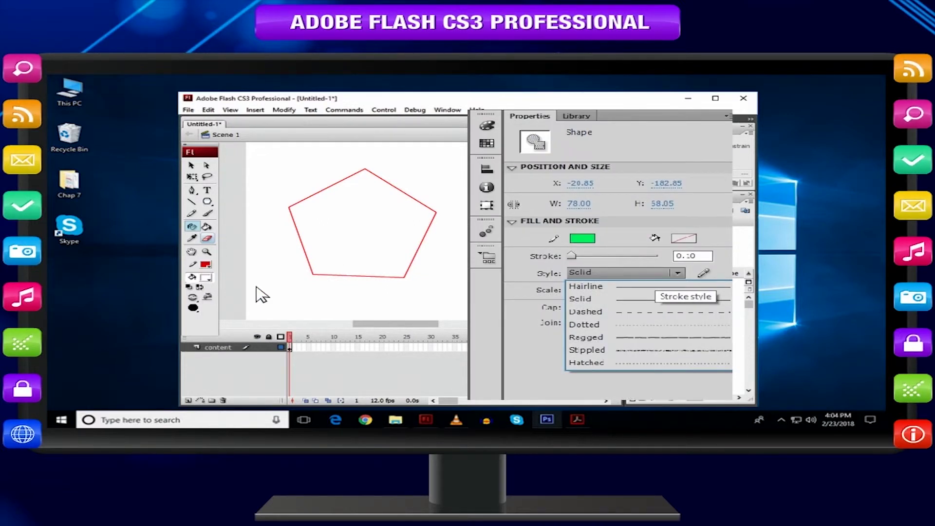
click(409, 195)
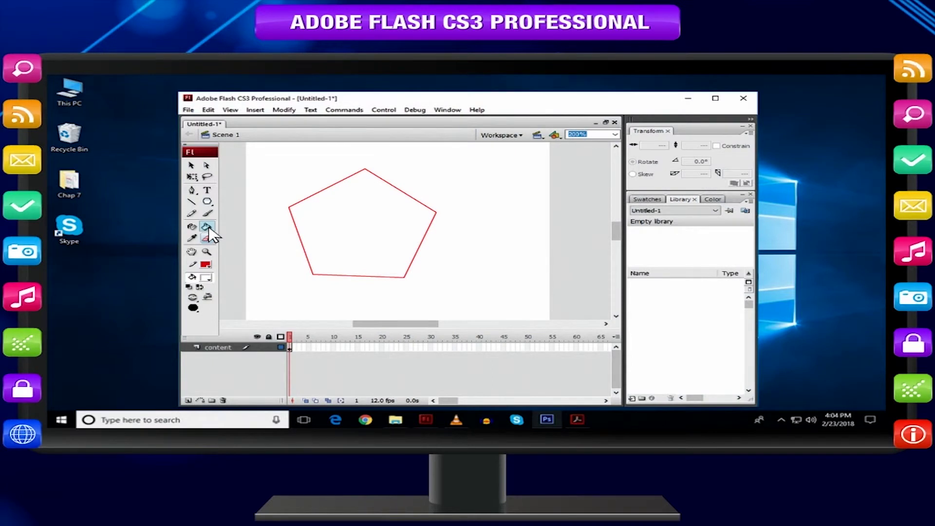
Fill the pentagon's interior with bright green using the Paint Bucket
click(206, 278)
click(270, 307)
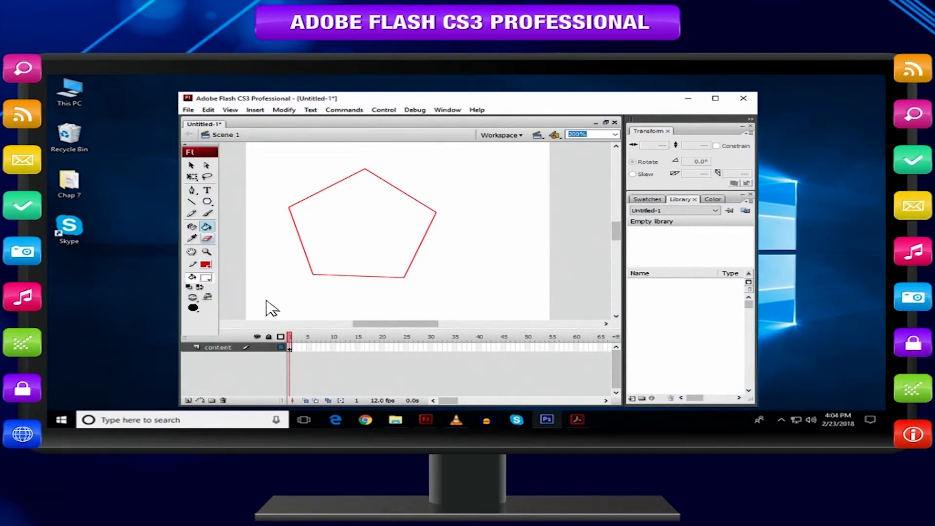
click(334, 219)
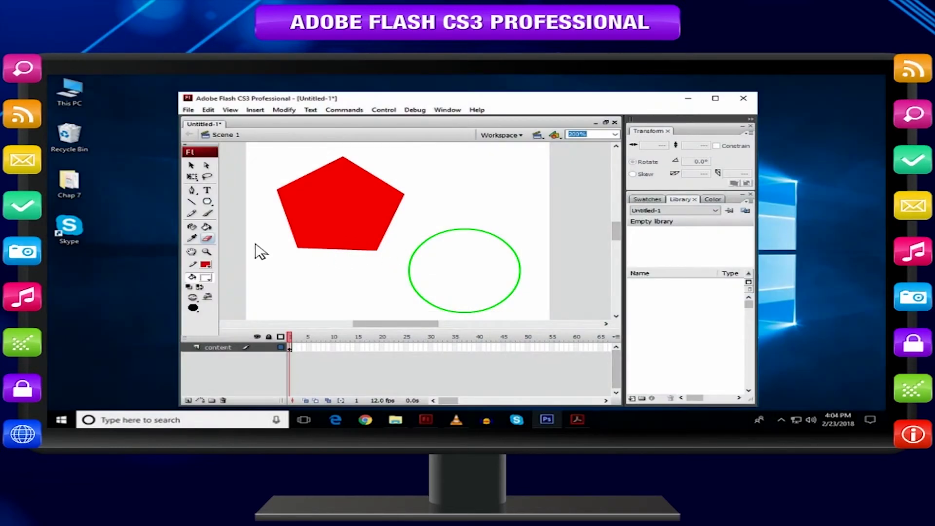
Sample the pentagon's red with the Eyedropper and apply it to the circle's outline and interior
click(191, 238)
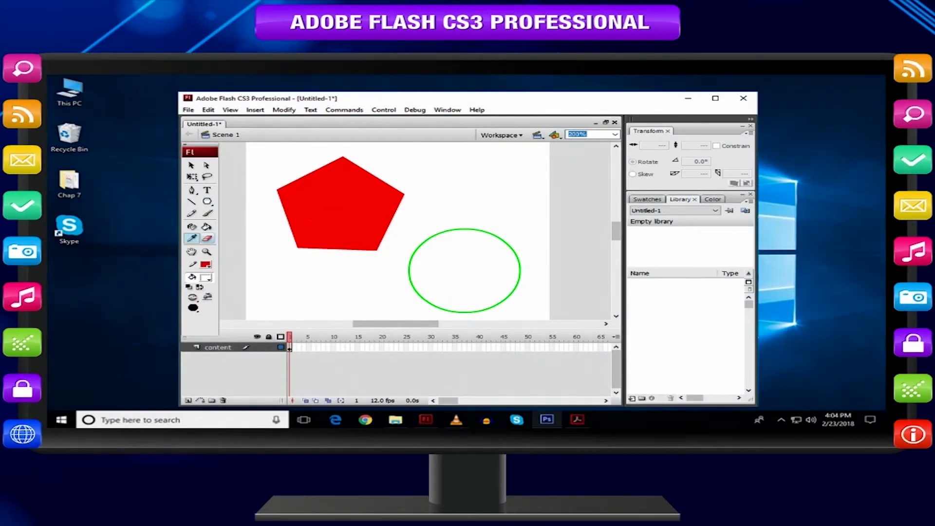
click(342, 208)
click(448, 231)
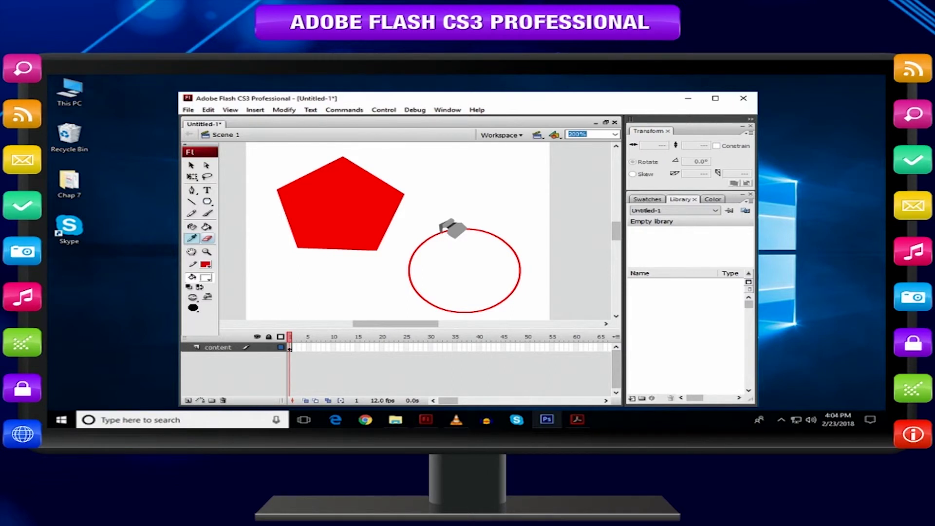
click(451, 259)
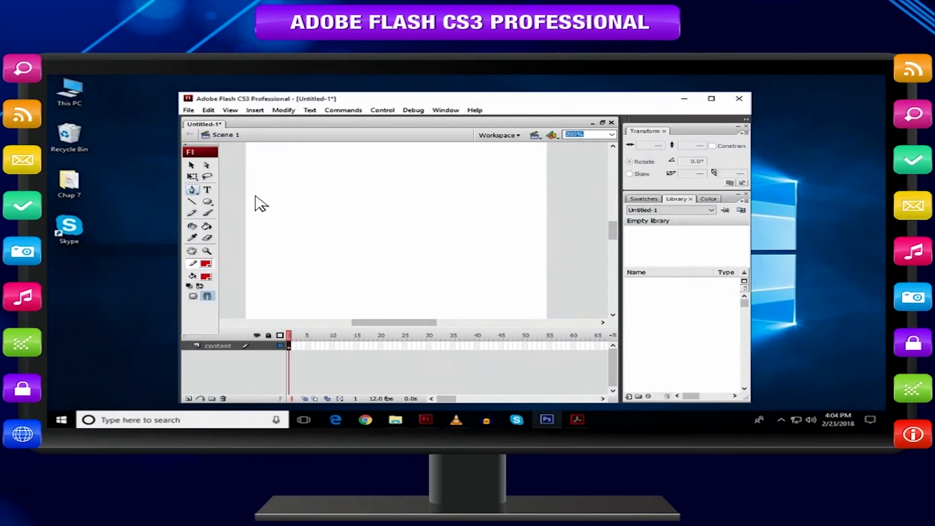
Draw a black zigzag of straight segments and a horizontal base line with the Pen tool
click(193, 190)
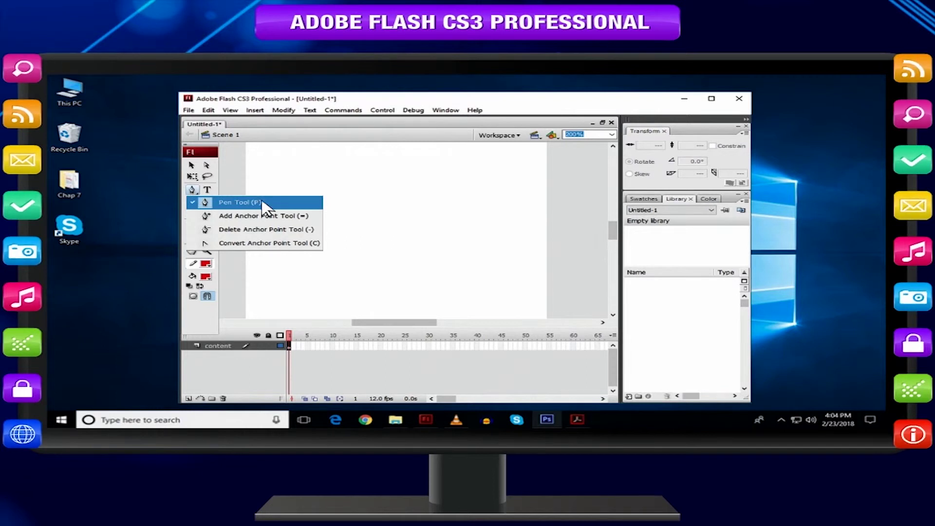
click(225, 202)
click(311, 188)
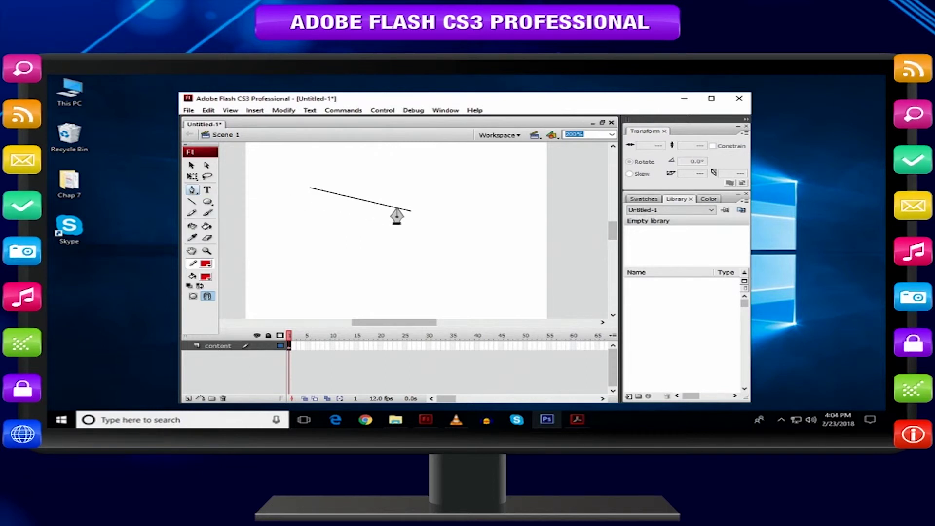
click(431, 215)
click(328, 275)
double_click(475, 276)
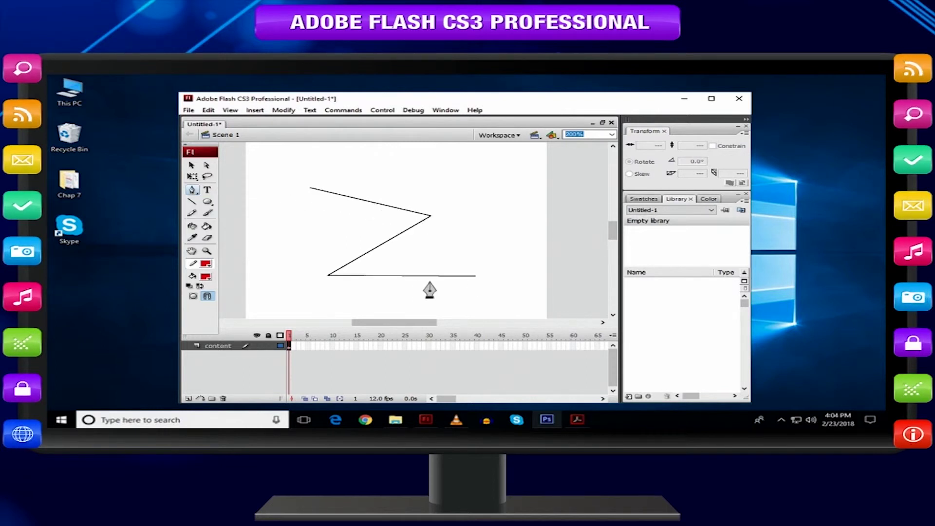
double_click(491, 294)
click(510, 192)
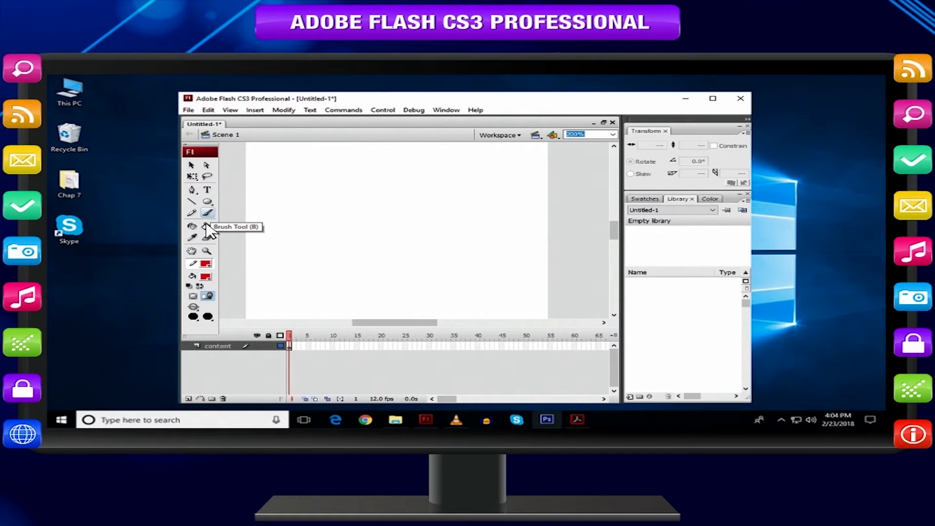
Keep red as the fill colour and paint a thick zigzag brush stroke across the stage
click(206, 276)
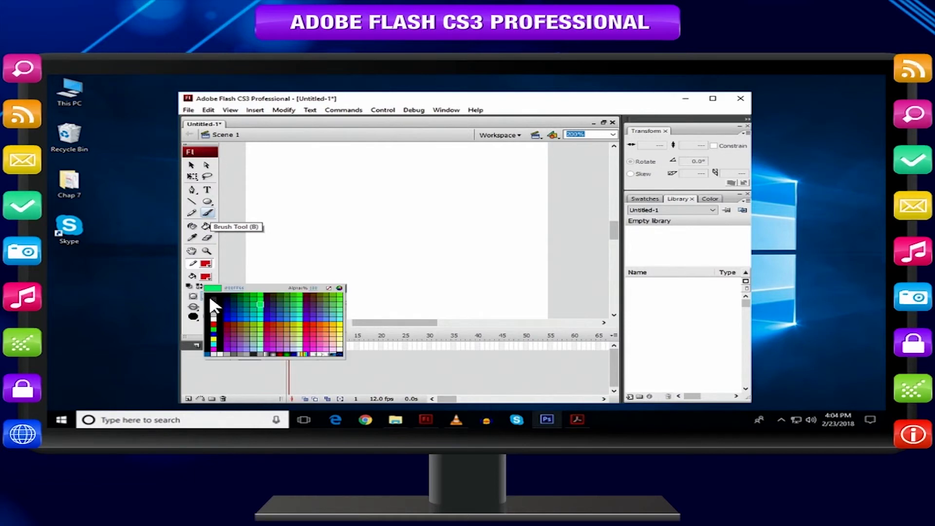
click(215, 326)
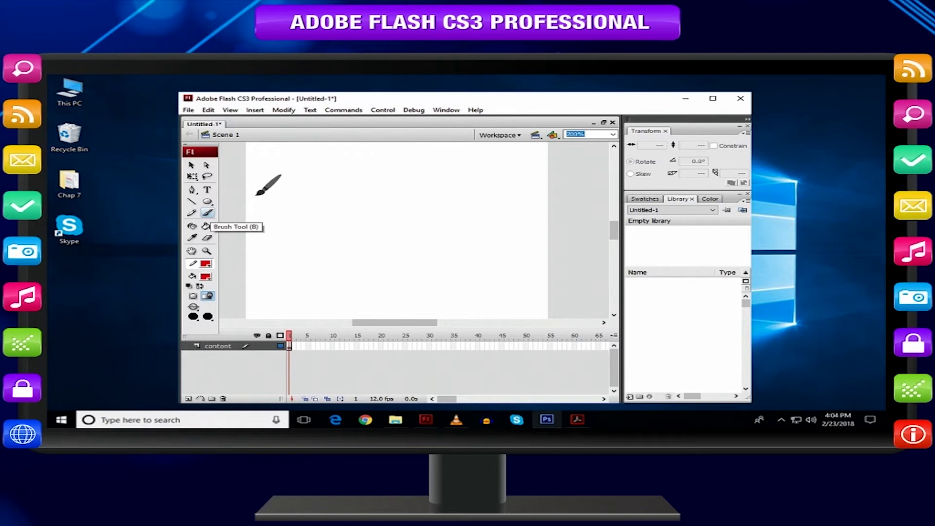
mouse_move(277, 177)
mouse_down()
mouse_move(317, 179)
mouse_move(336, 199)
mouse_move(384, 194)
mouse_move(394, 219)
mouse_move(432, 186)
mouse_move(454, 222)
mouse_move(493, 239)
mouse_move(501, 277)
mouse_move(332, 280)
mouse_up()
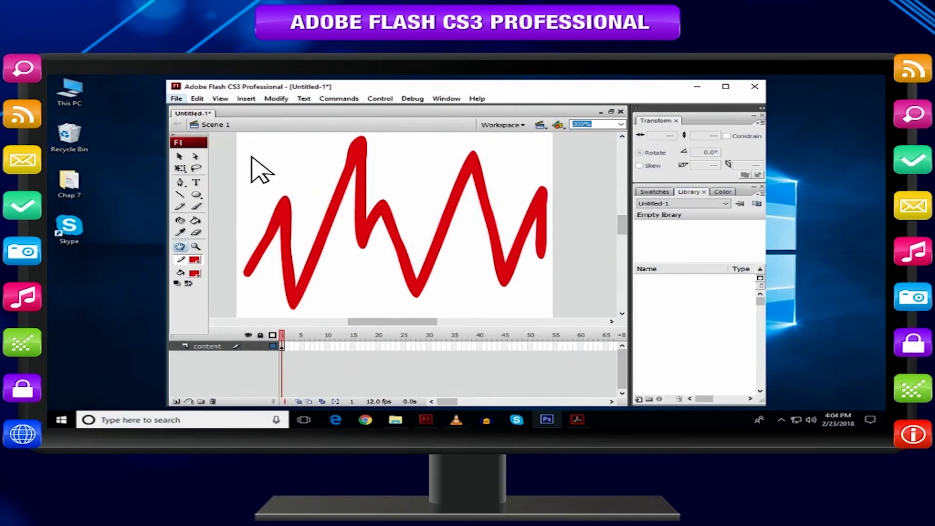
Save the drawing as 'ADOBE FLASH DATA.fla'
click(176, 98)
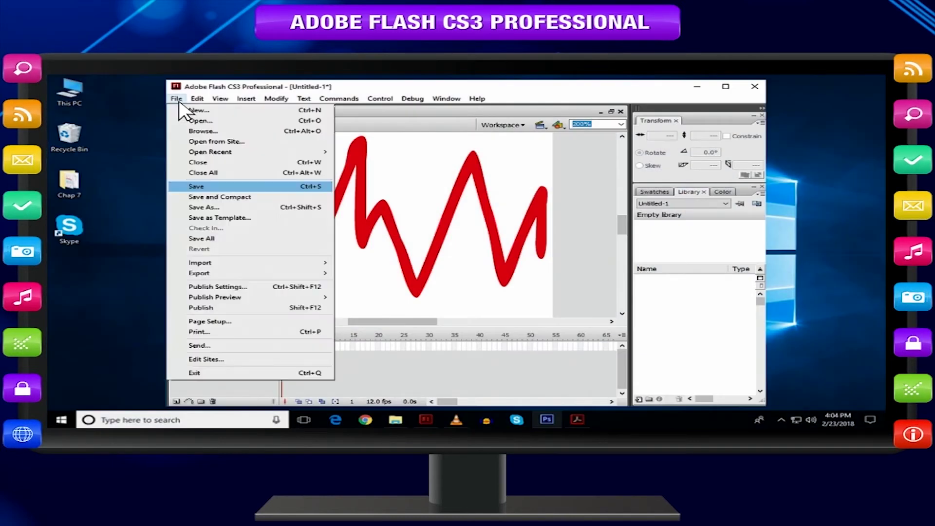
click(233, 187)
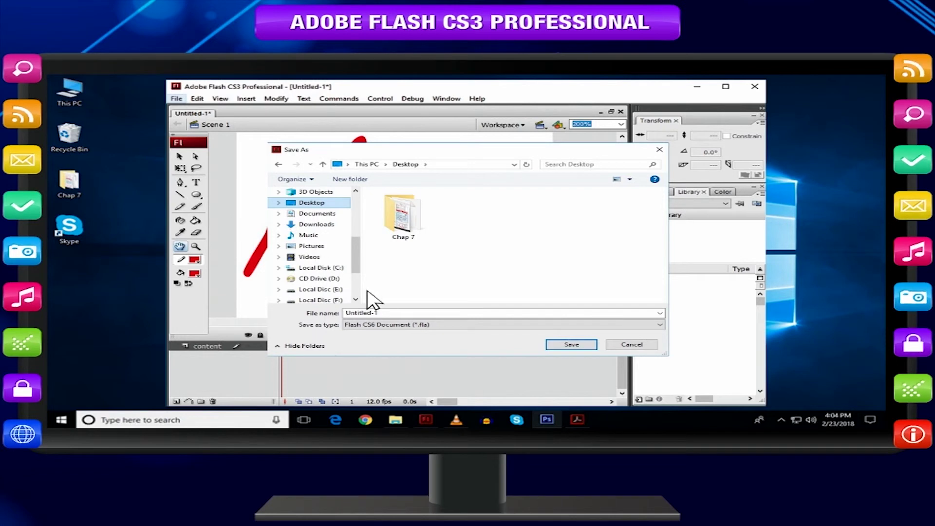
double_click(360, 314)
key(BackSpace)
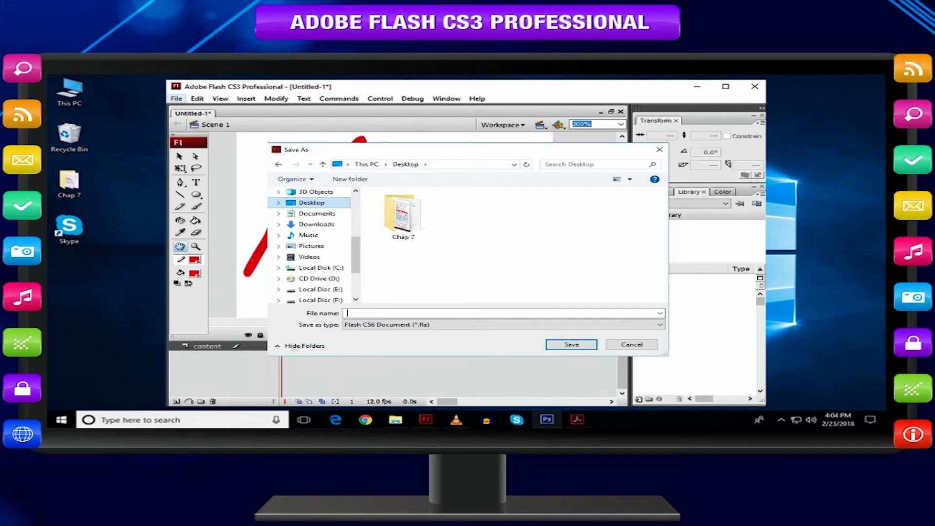
text(ADOBE FLASH DATA )
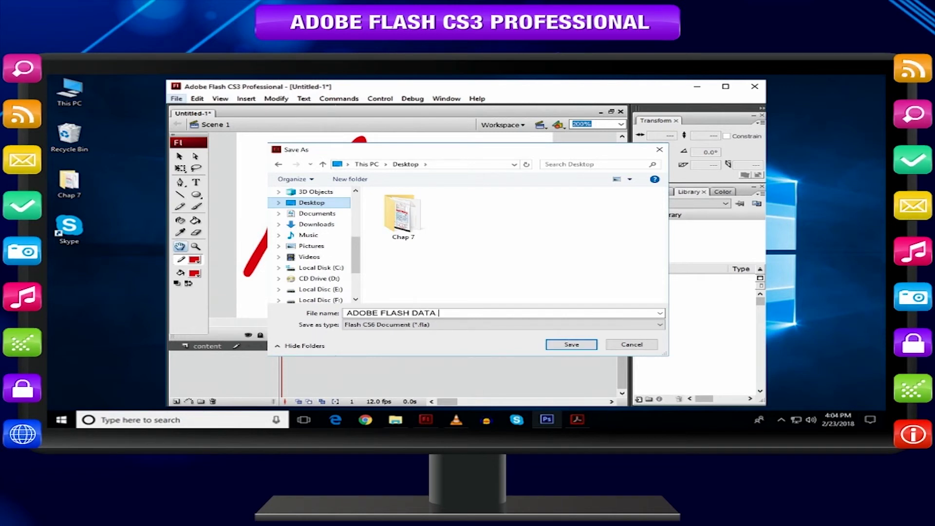
text(.fla)
click(579, 346)
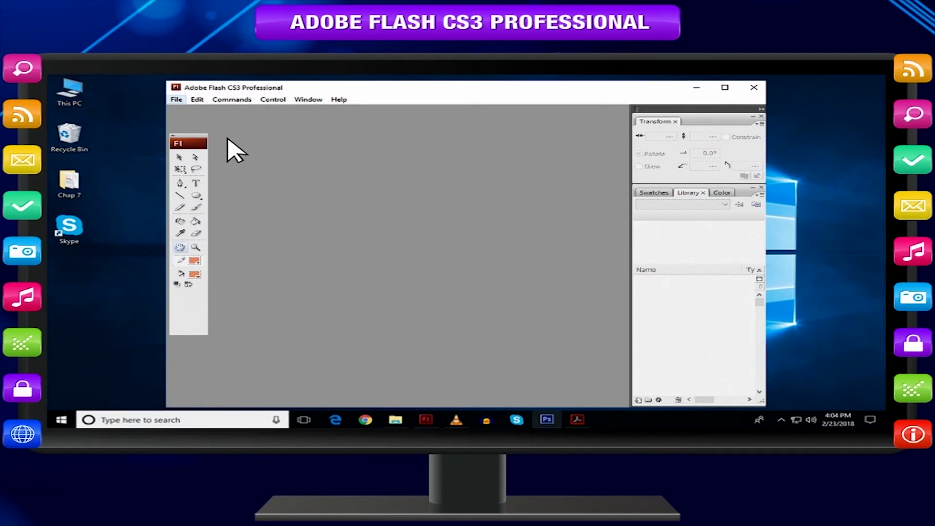
Open the saved ADOBE FLASH DATA document
click(177, 99)
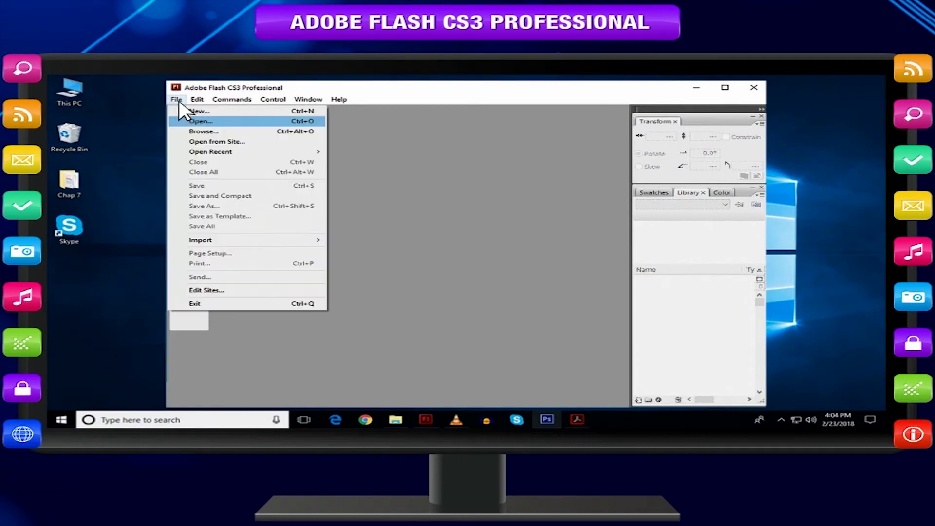
click(215, 121)
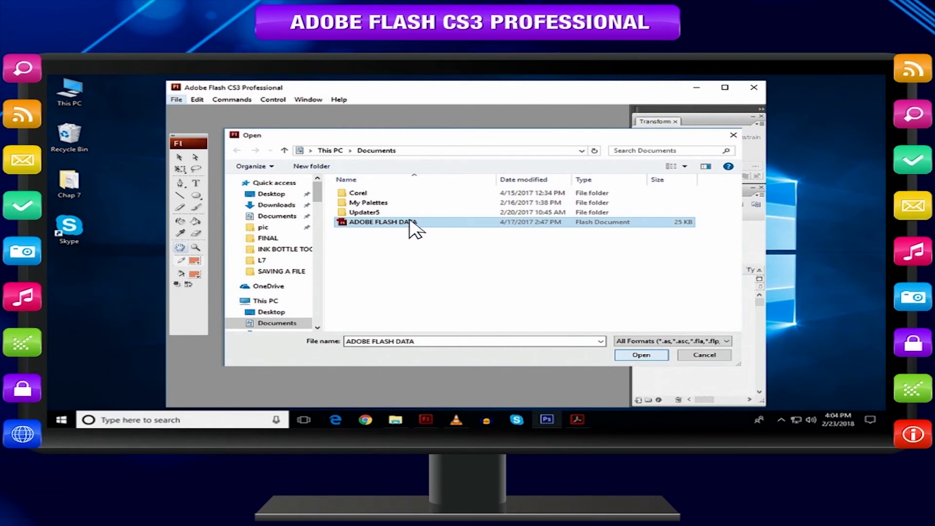
click(642, 355)
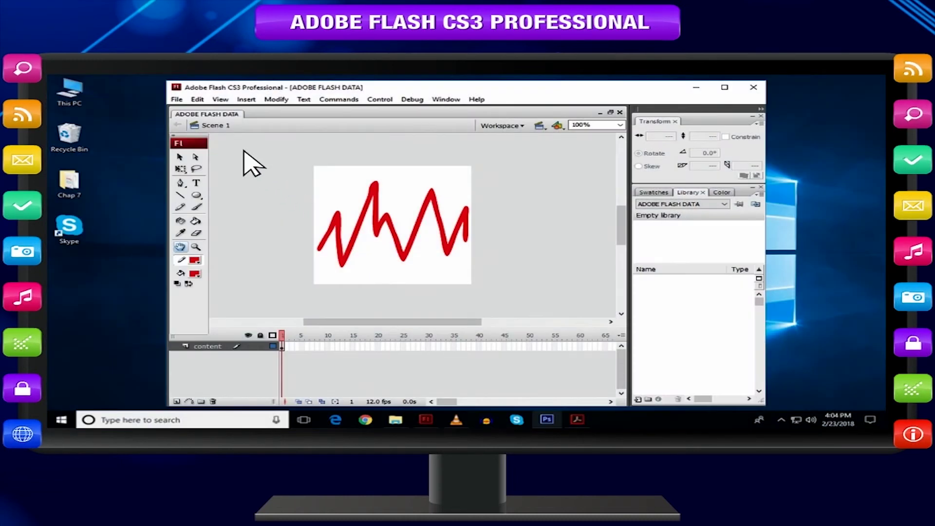
Close Untitled-1, saving its changes
click(178, 100)
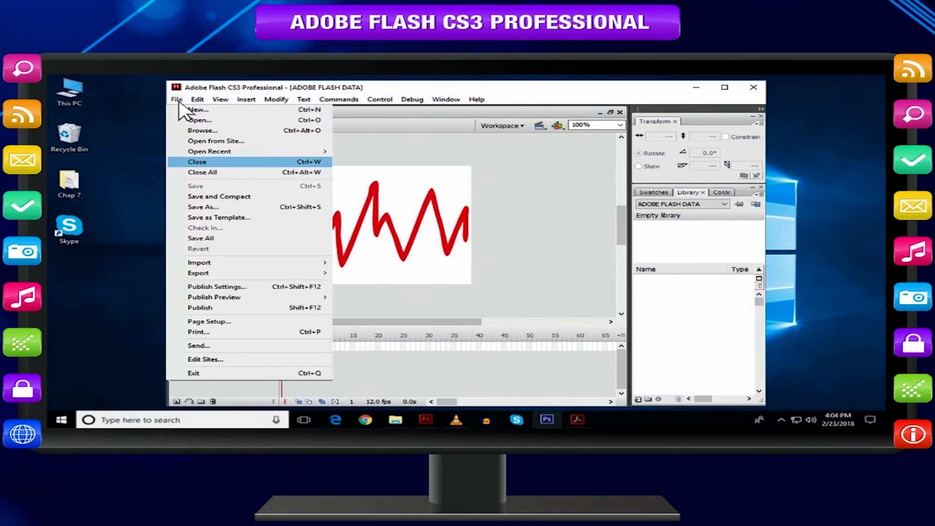
click(215, 162)
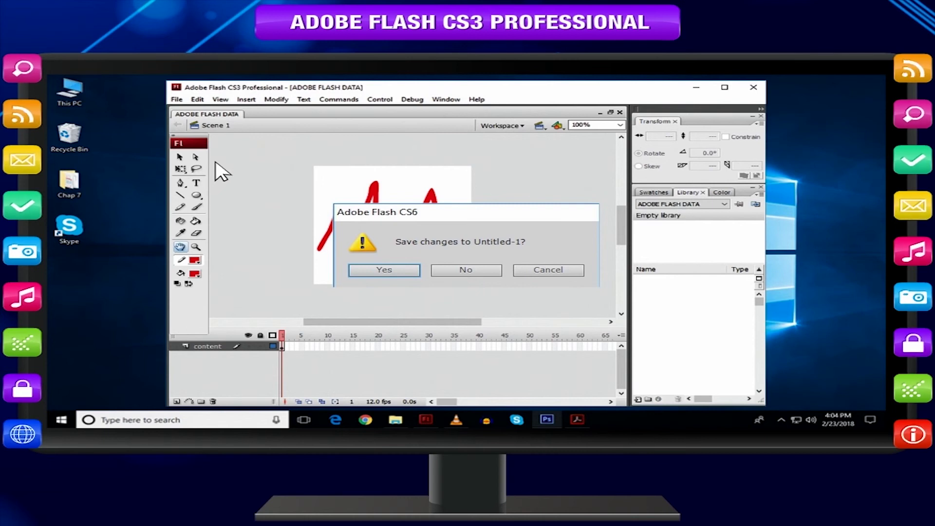
click(389, 270)
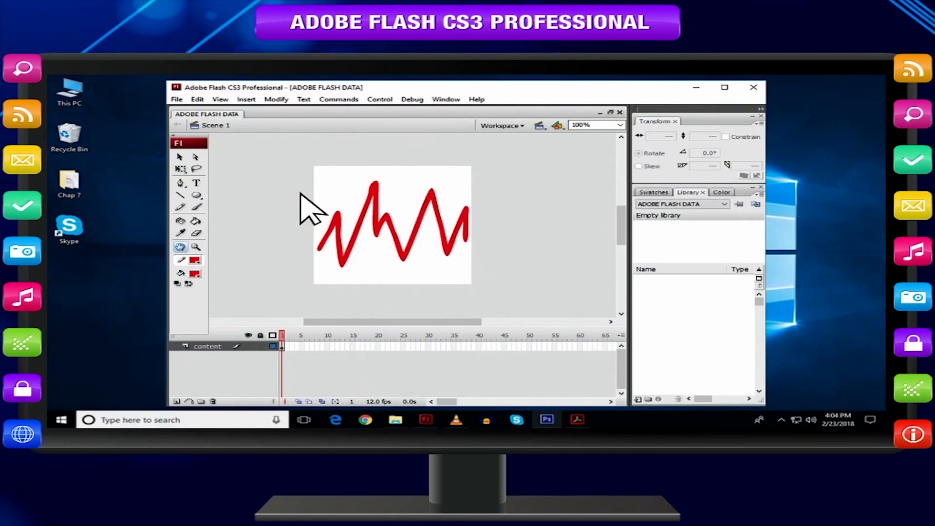
Publish ADOBE FLASH DATA from the File menu to view its red zigzag as a SWF
click(176, 99)
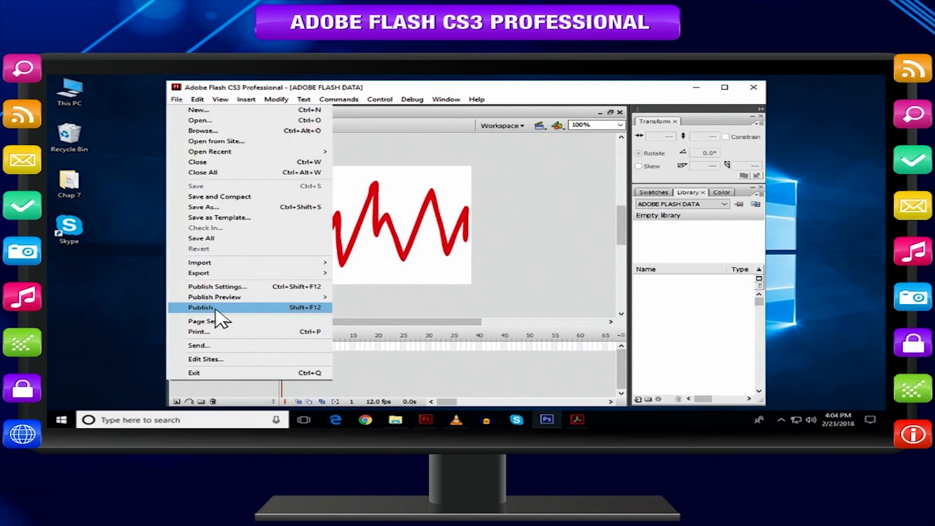